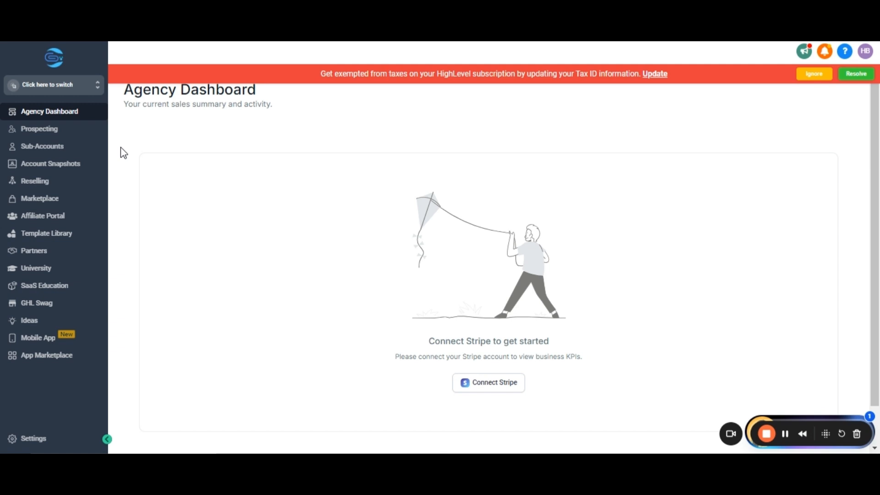
Switch into the Awesome Flooring sub-account and open the empty Forms Builder list under Sites.
left_click(101, 91)
left_click(141, 132)
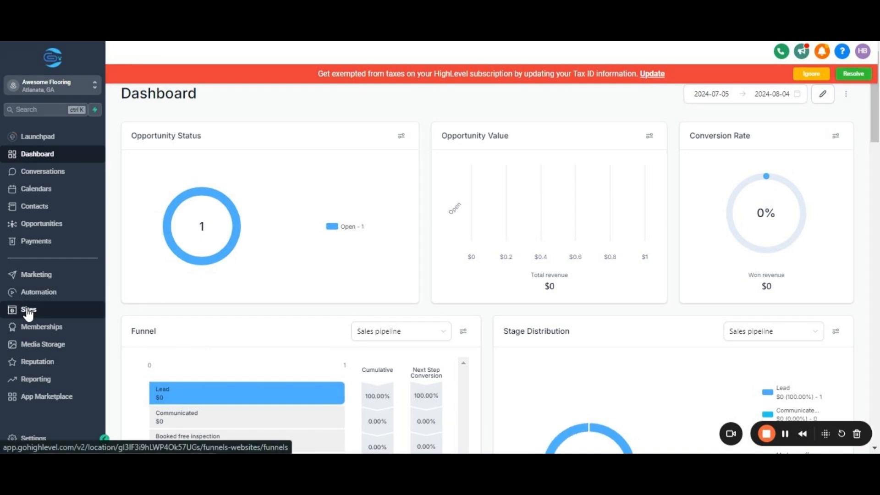
left_click(28, 312)
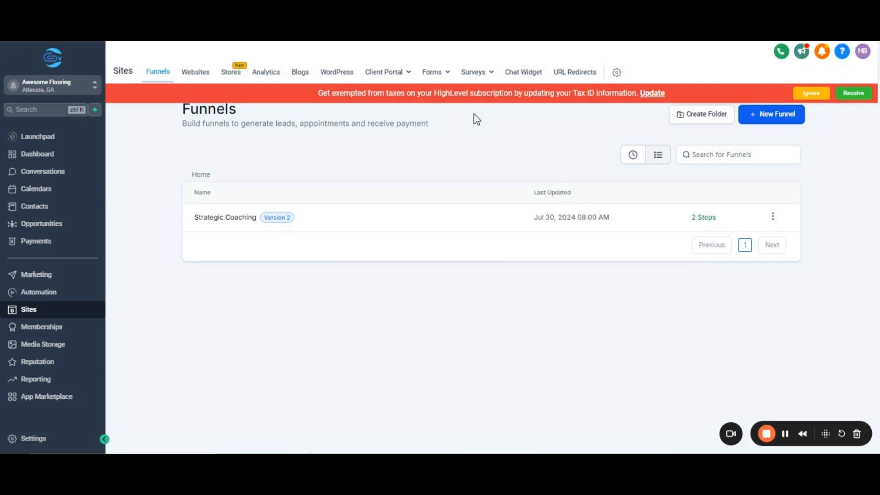
mouse_move(442, 79)
left_click(428, 91)
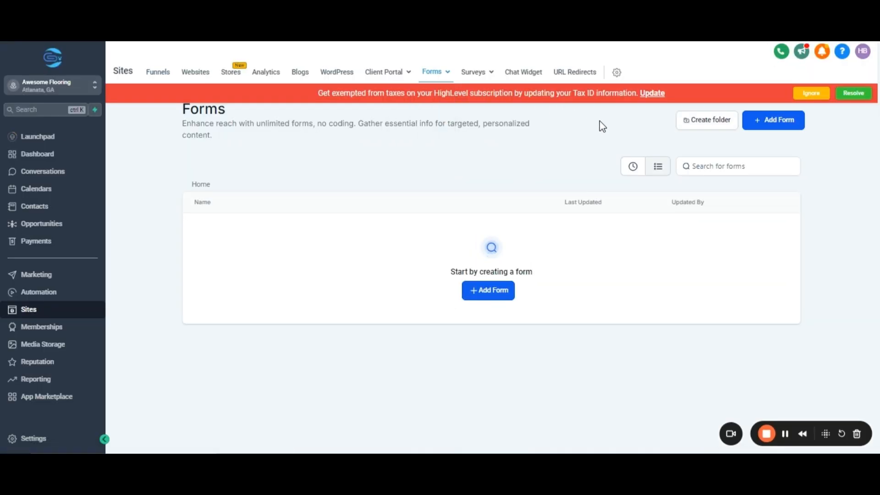
Browse the form template library, close it without choosing one, and bring back the new-form choices.
left_click(774, 126)
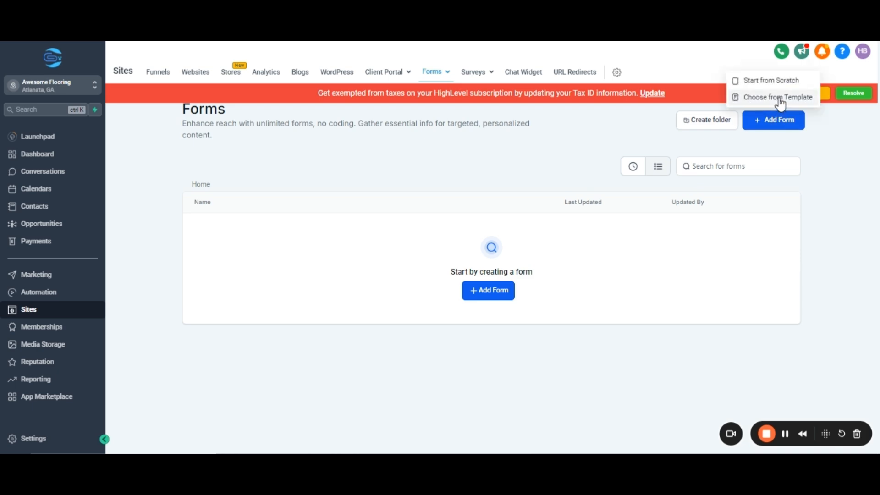
left_click(781, 104)
scroll(727, 154, "down", 3)
scroll(728, 153, "down", 5)
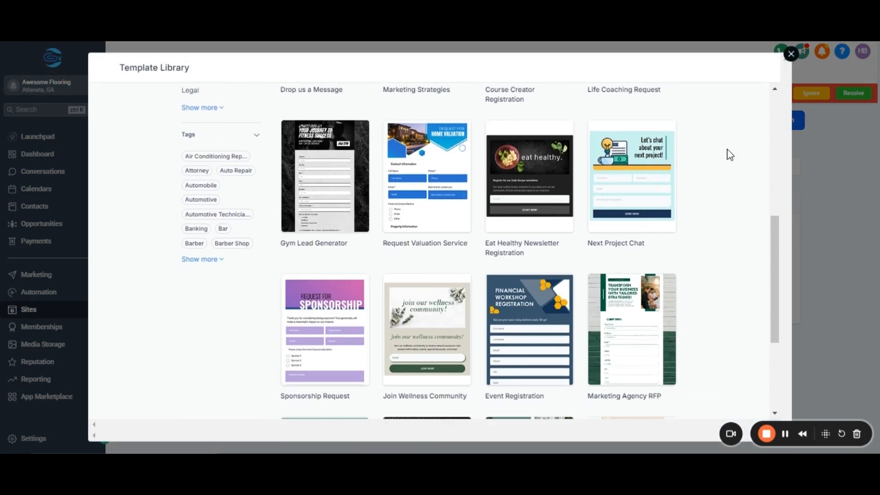
scroll(727, 153, "up", 5)
scroll(729, 155, "up", 4)
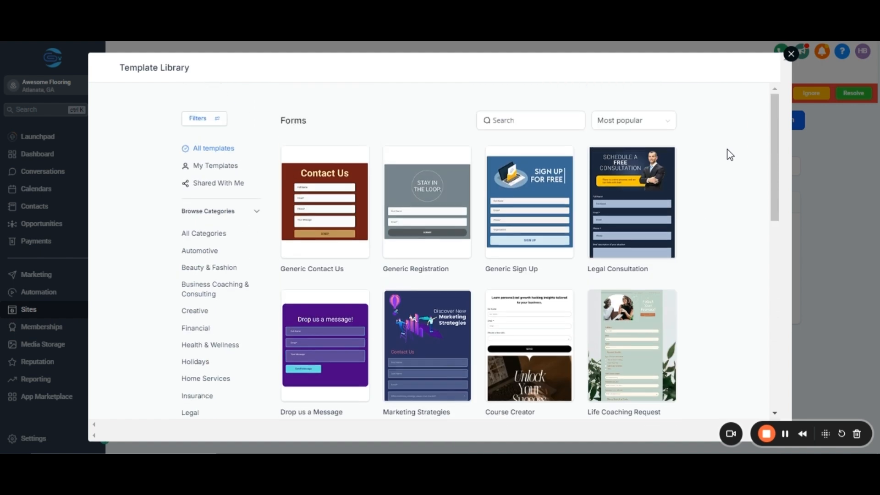
left_click(791, 54)
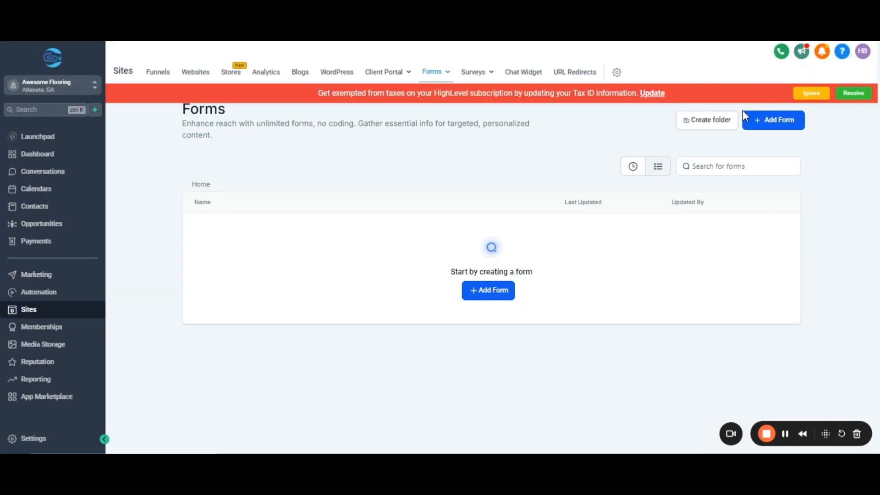
left_click(759, 122)
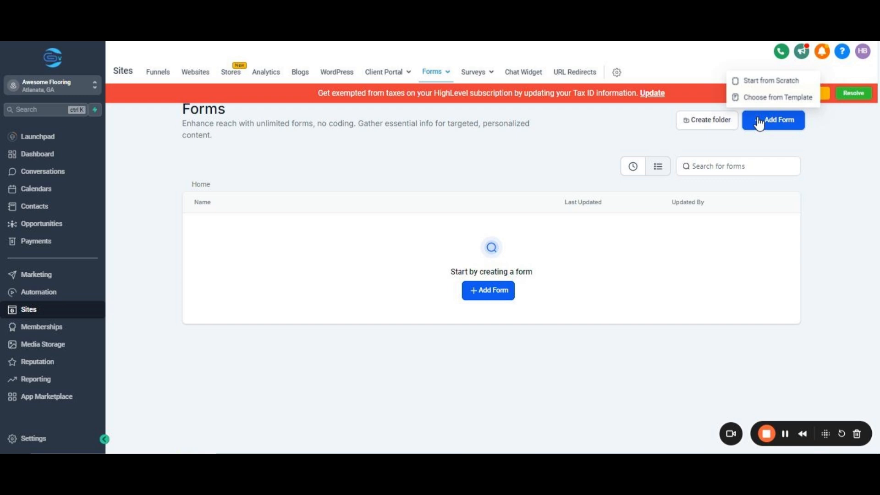
Start a blank form and delete its First Name, Last Name, Phone, Email, SMS consent, button and policy text.
left_click(764, 81)
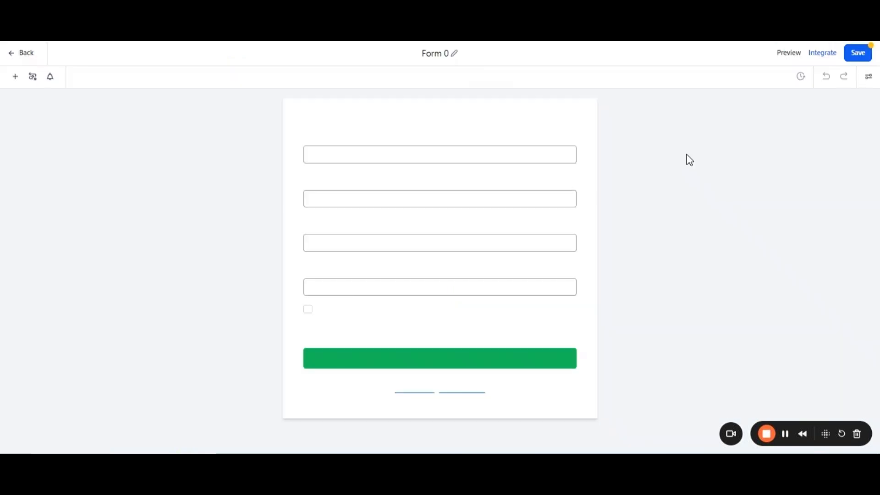
left_click(561, 140)
left_click(576, 128)
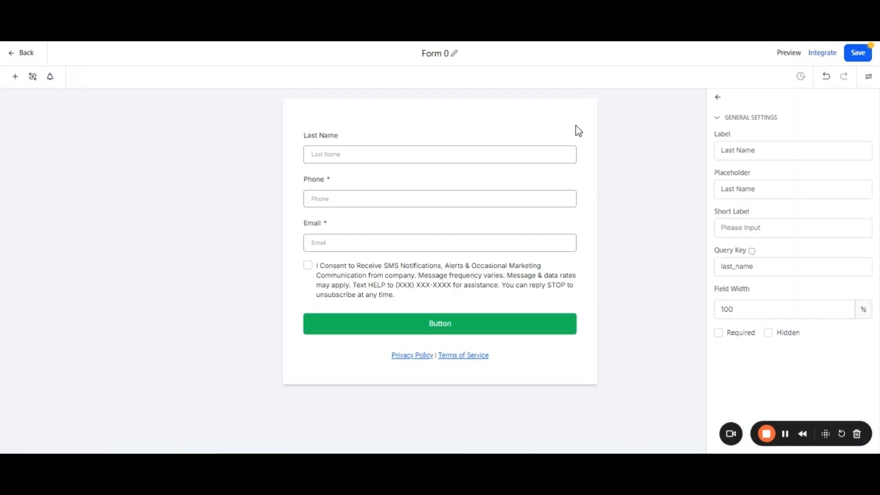
left_click(576, 128)
left_click(567, 131)
left_click(575, 131)
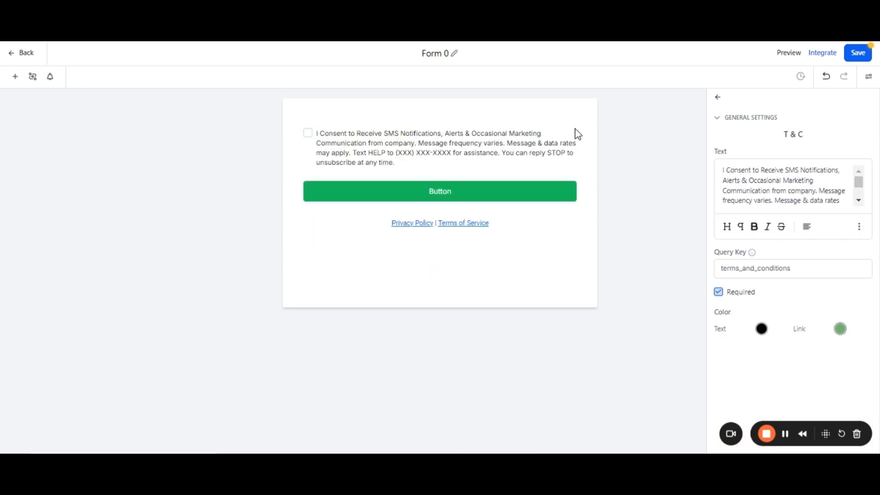
left_click(576, 130)
left_click(575, 131)
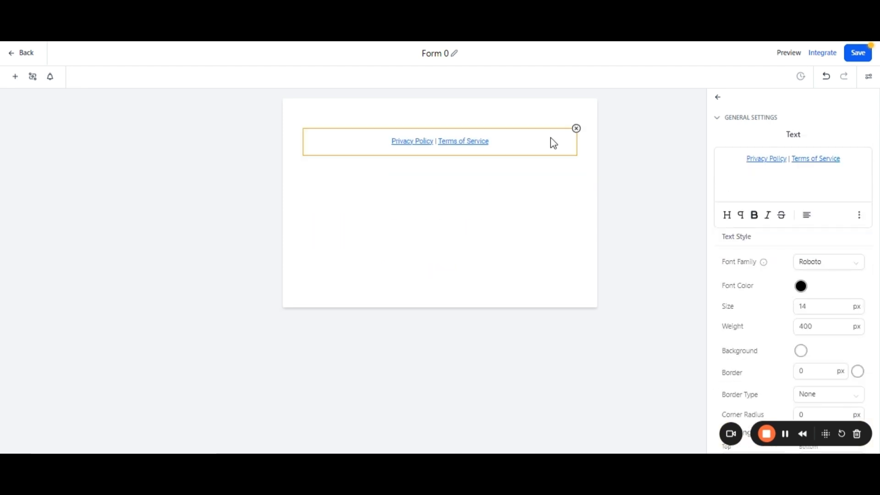
left_click(576, 131)
Rename the form from 'Form 0' to 'Flooring inspection form'.
left_click(455, 56)
key("BackSpace")
key("BackSpace")
key("BackSpace")
key("BackSpace")
key("BackSpace")
key("BackSpace")
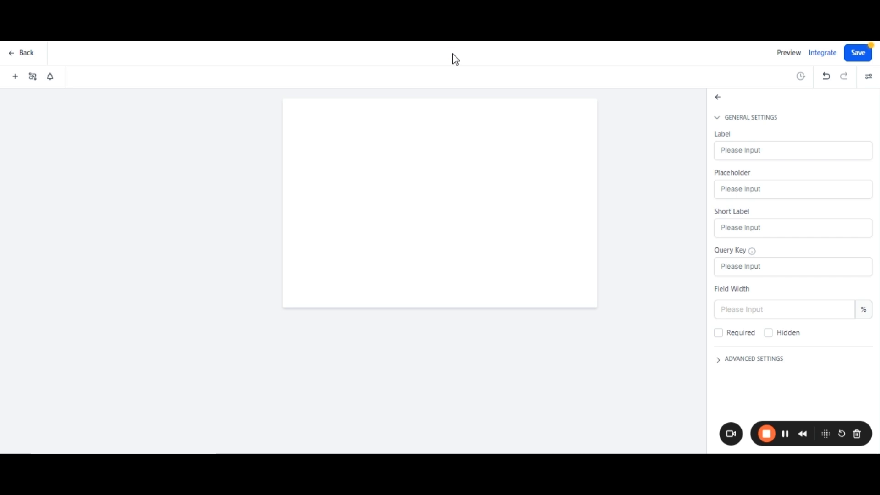
type("Flooring inspection form")
left_click(534, 63)
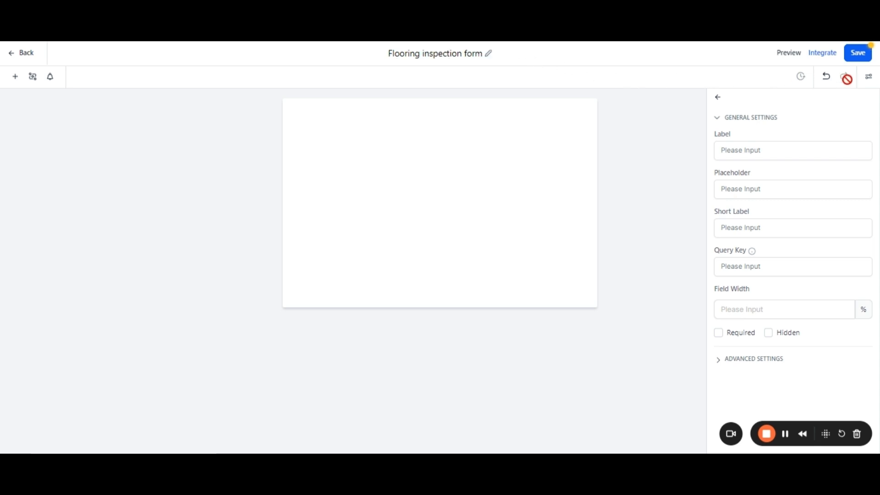
left_click(871, 80)
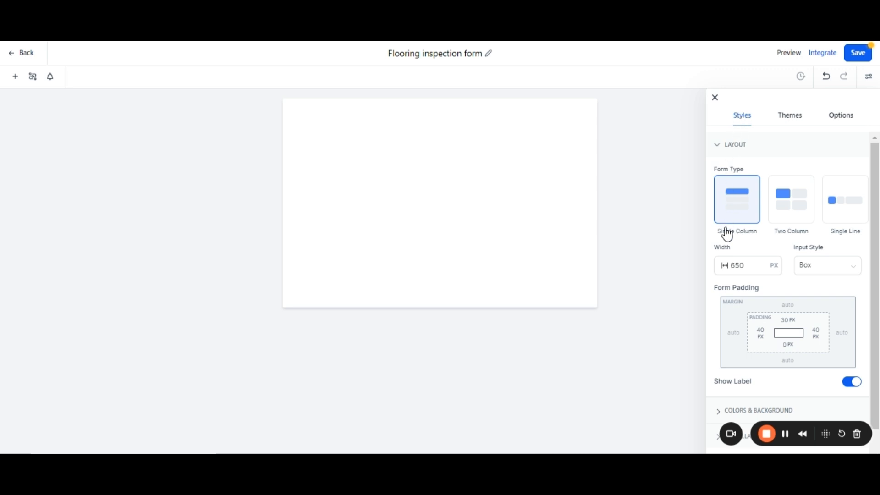
Review the form's 650 px single-column layout styles and available themes, then view its submission options.
scroll(738, 334, "down", 1)
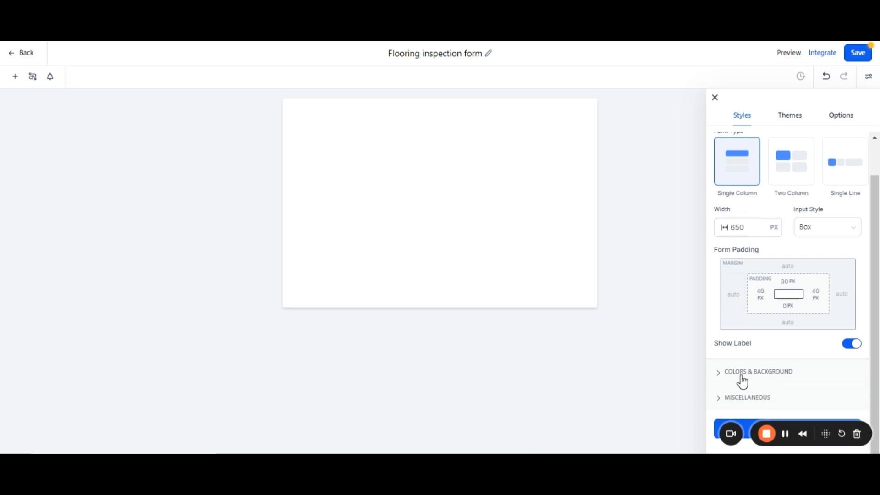
scroll(736, 216, "up", 1)
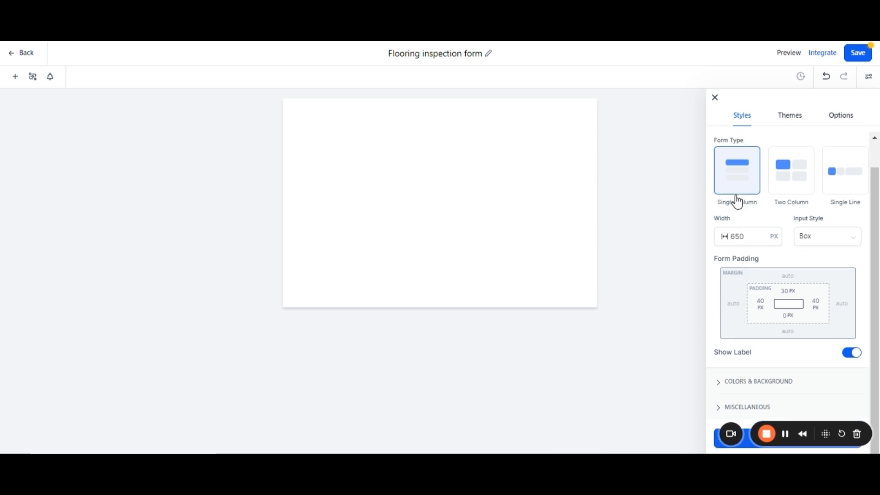
left_click(792, 121)
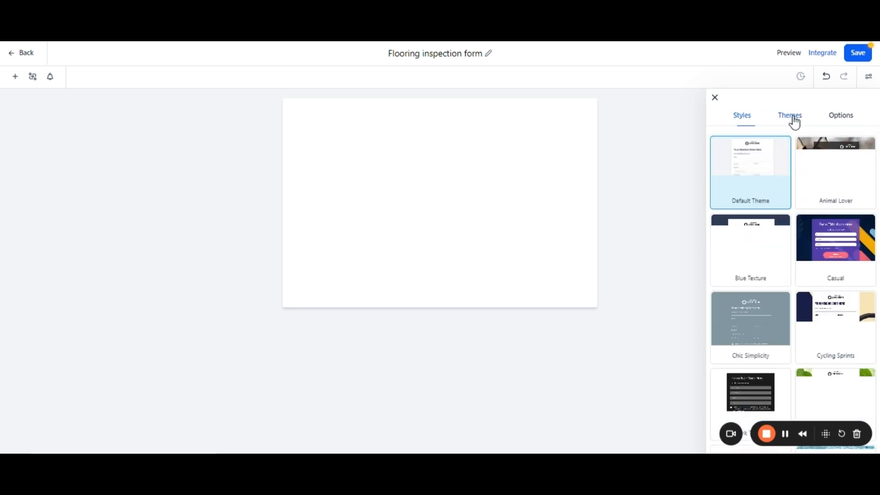
scroll(794, 156, "down", 3)
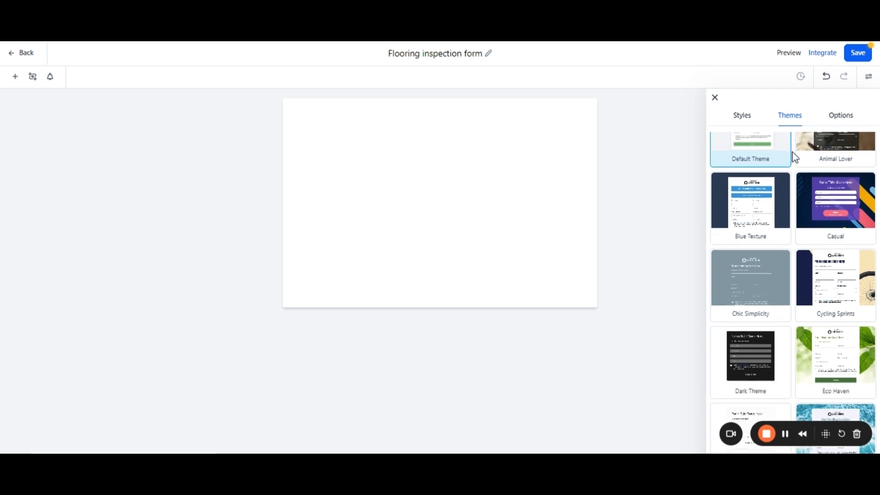
scroll(794, 156, "down", 3)
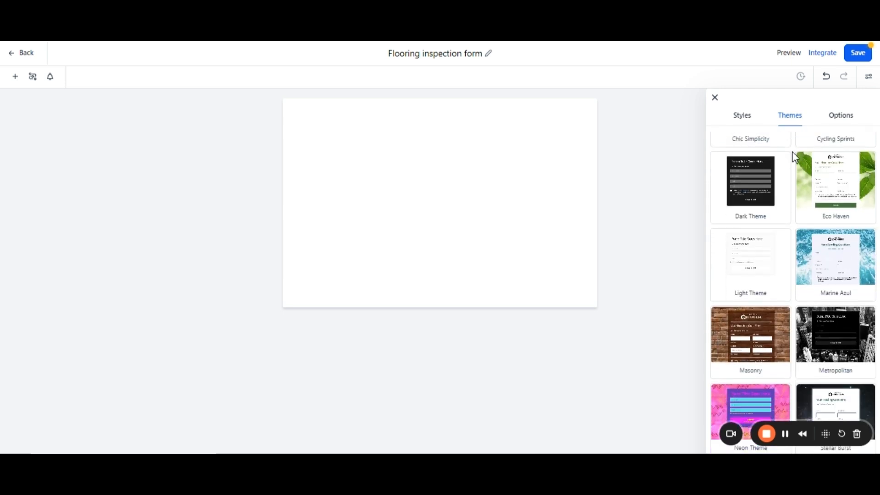
scroll(794, 157, "up", 1)
scroll(794, 157, "up", 4)
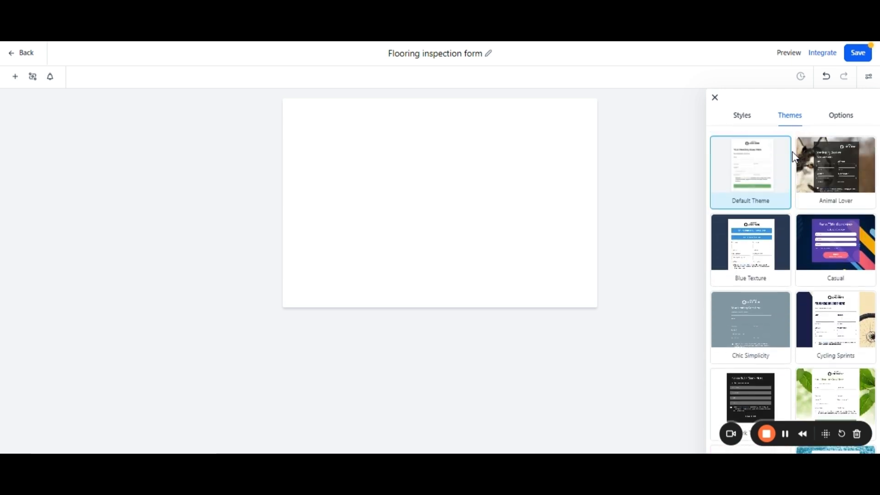
left_click(846, 123)
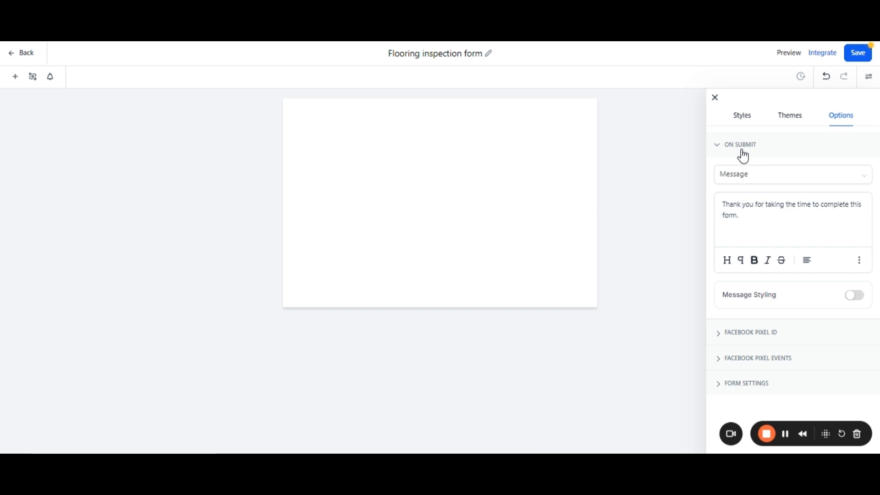
Keep the on-submit action as Message, replacing the default text with 'Thankyou for submitting the form. our team will contact you shortly'.
left_click(746, 174)
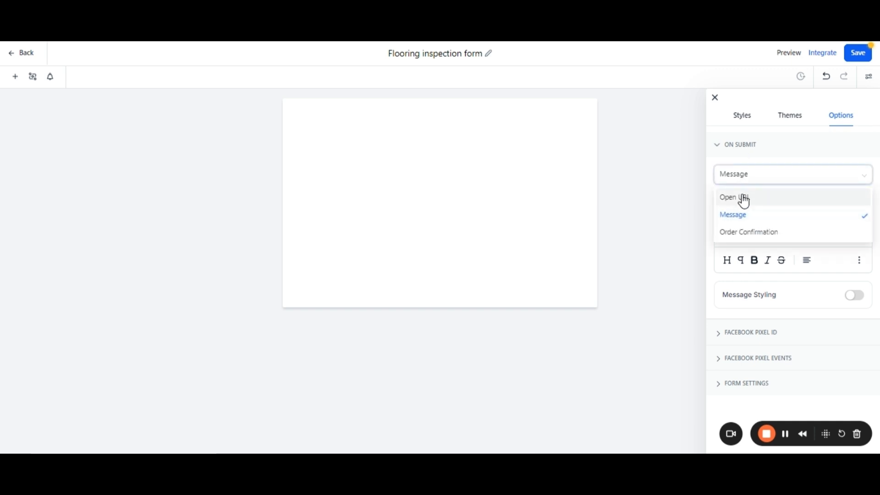
left_click(745, 200)
left_click(742, 197)
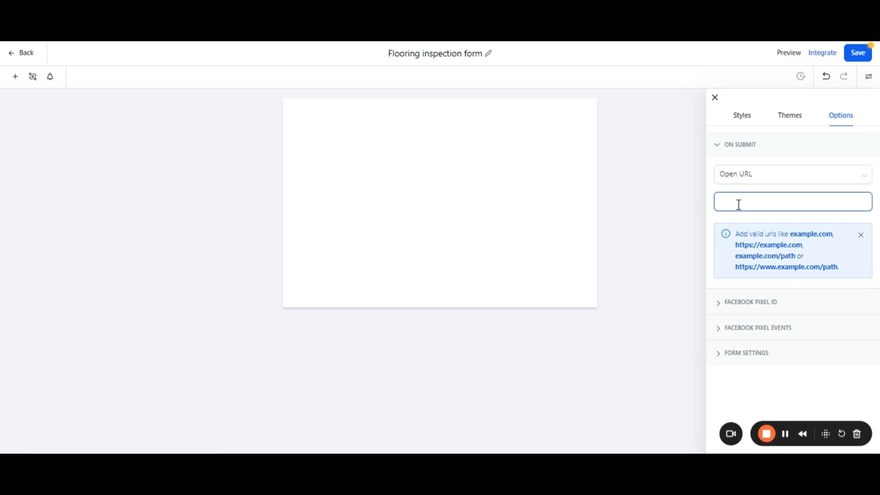
left_click(749, 178)
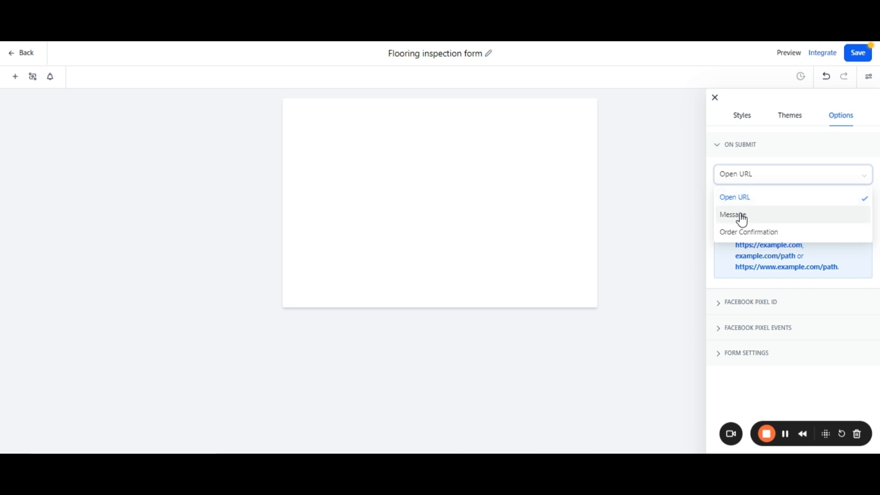
left_click(742, 215)
triple_click(717, 202)
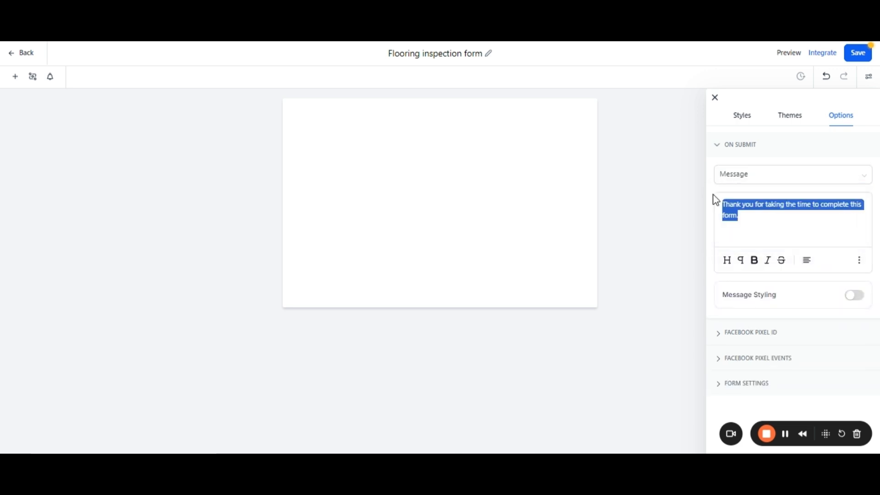
key("BackSpace")
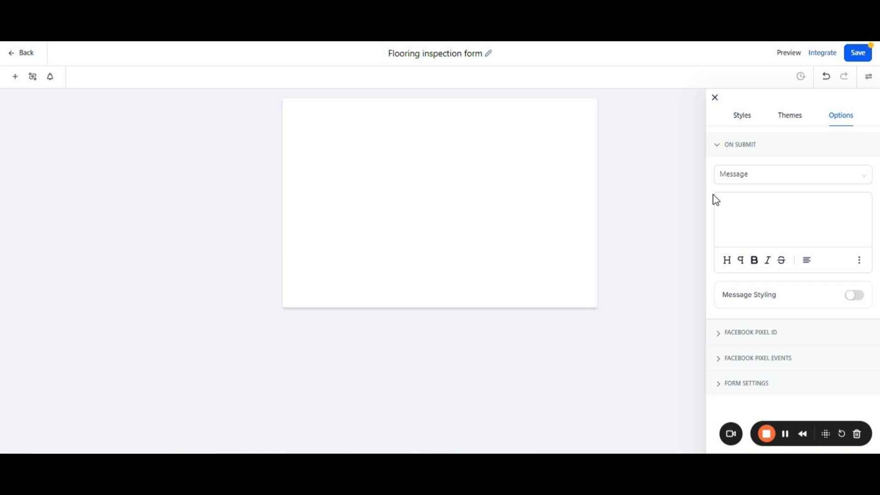
type("Thankyou for submitting the form. our ")
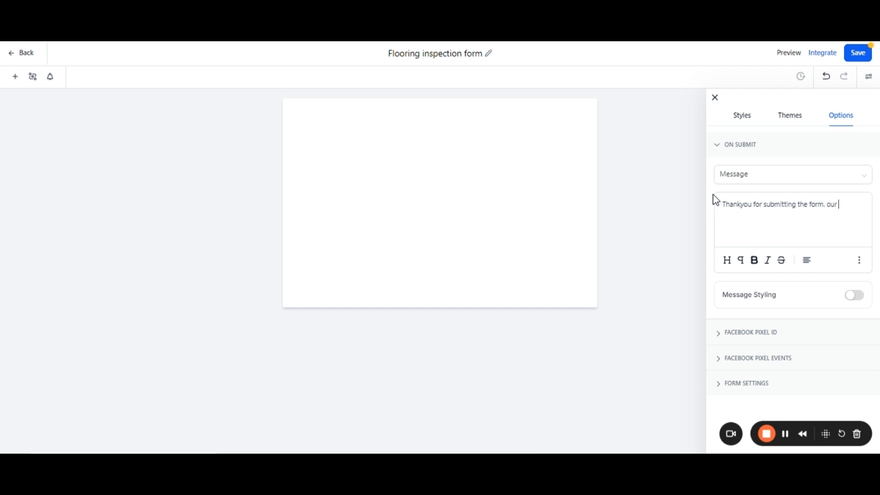
type("team will contact you shortly")
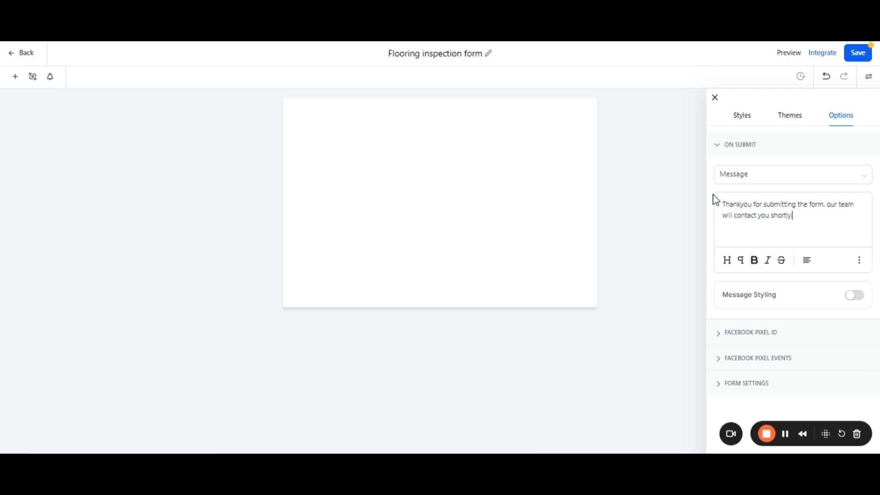
Add Full Name, Email and Phone fields to the form, ordered Full Name, Email, then Phone.
left_click(714, 97)
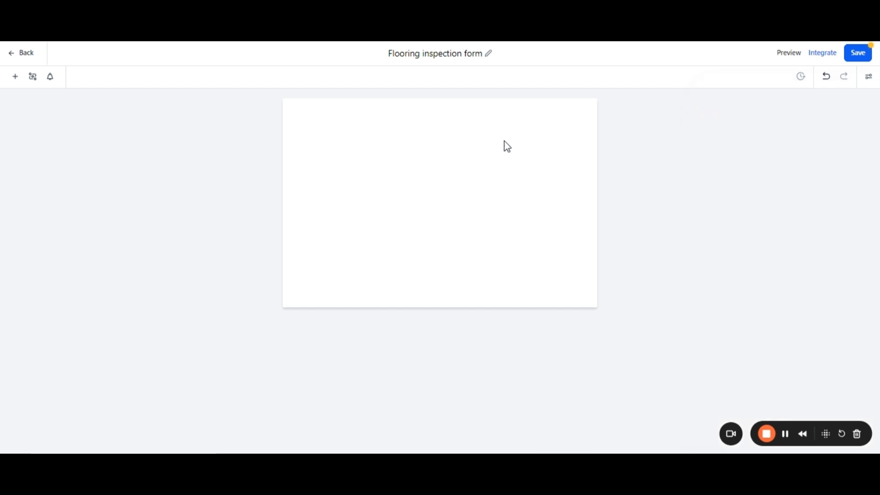
left_click(17, 82)
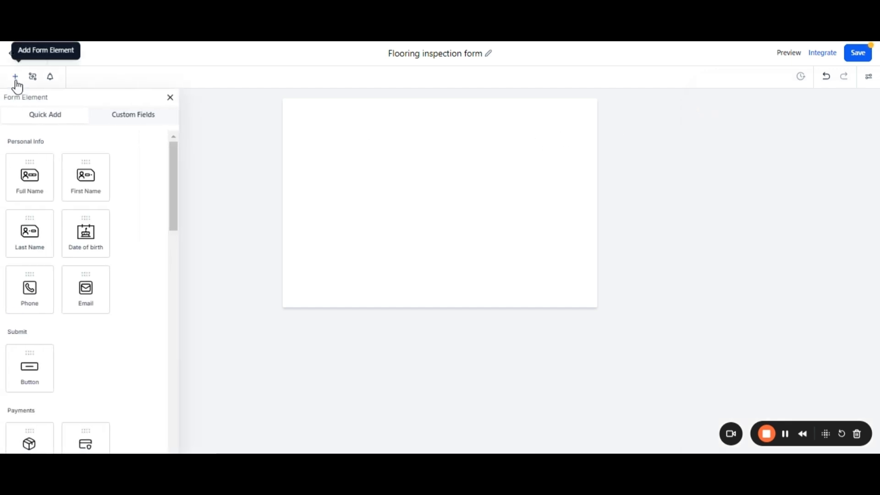
scroll(143, 174, "down", 1)
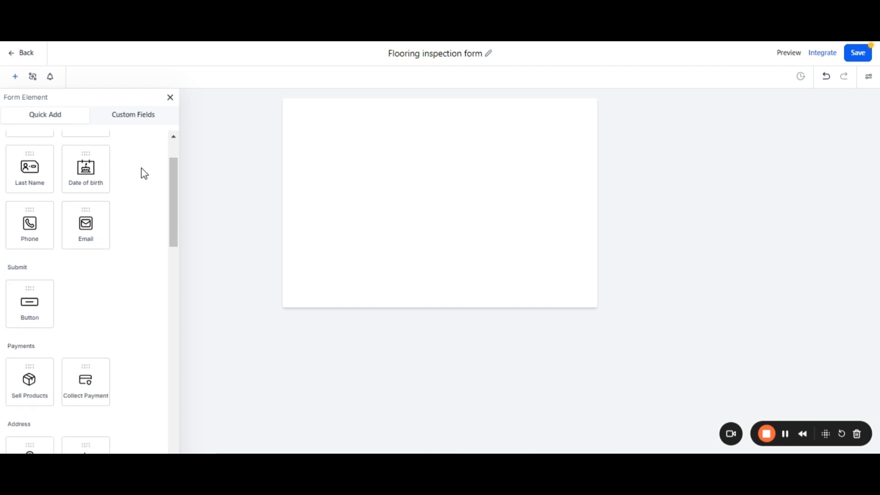
scroll(142, 168, "down", 5)
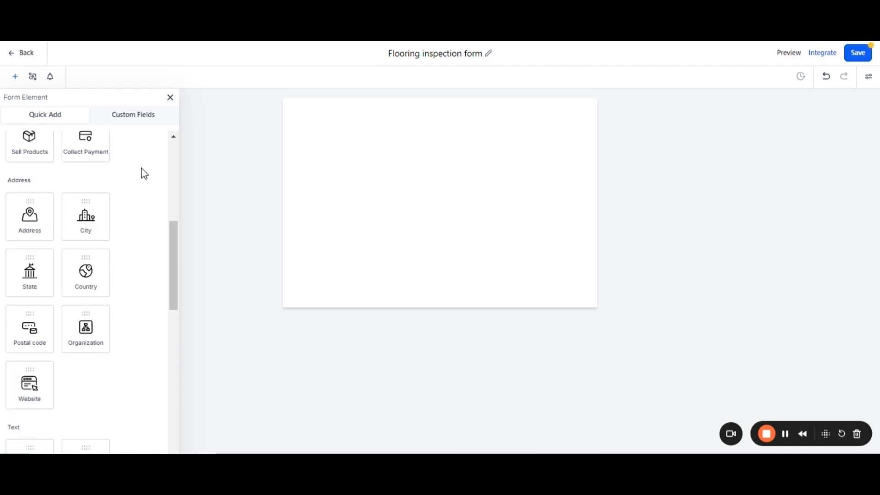
scroll(141, 168, "up", 5)
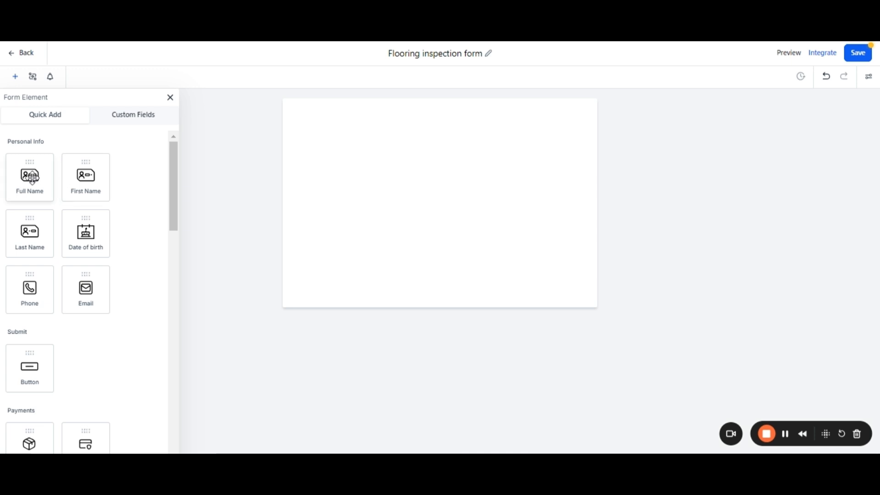
left_click_drag(31, 180, 345, 153)
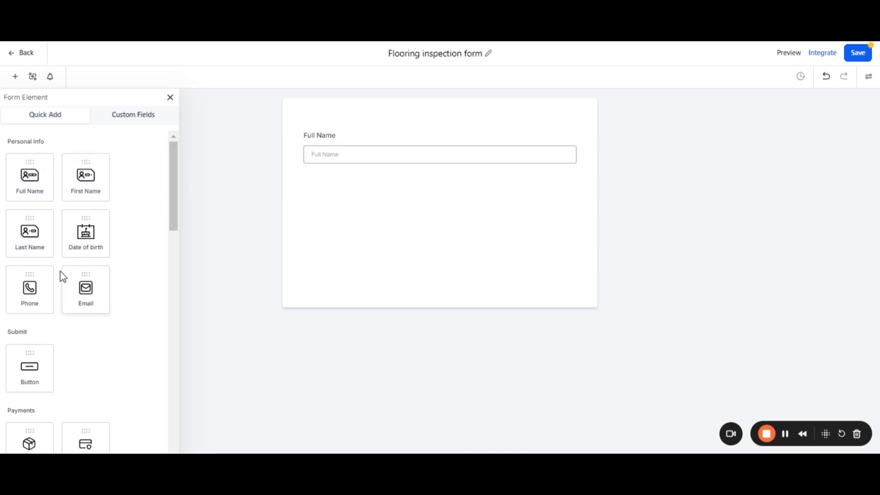
left_click_drag(65, 284, 341, 206)
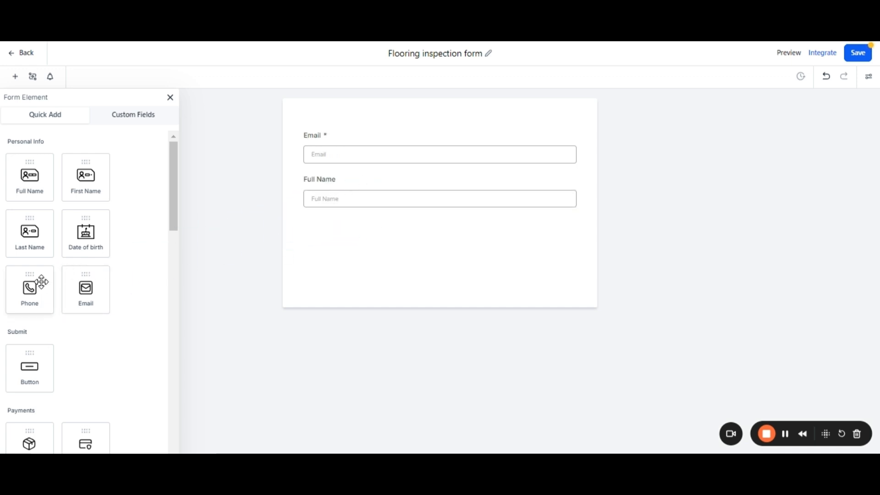
left_click_drag(41, 281, 354, 132)
left_click_drag(353, 232, 360, 190)
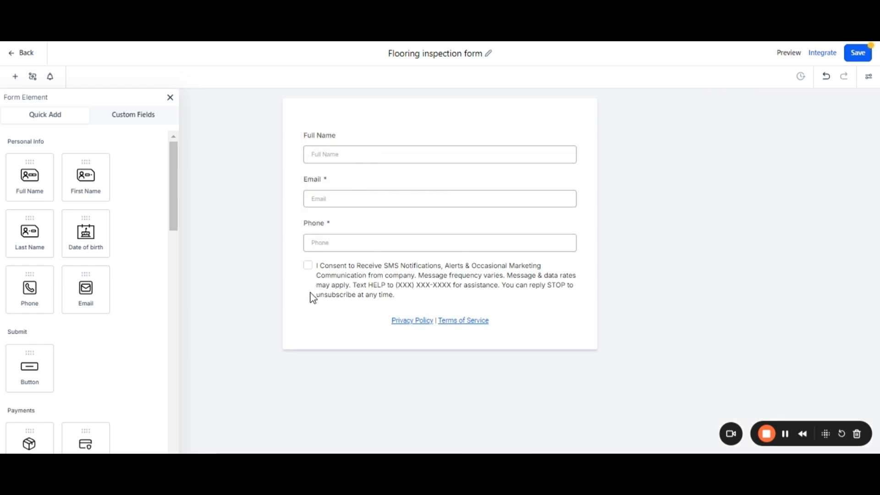
Create and save a Multi Line custom field 'Describe the flooring service needed?' in the Contact group.
left_click(145, 120)
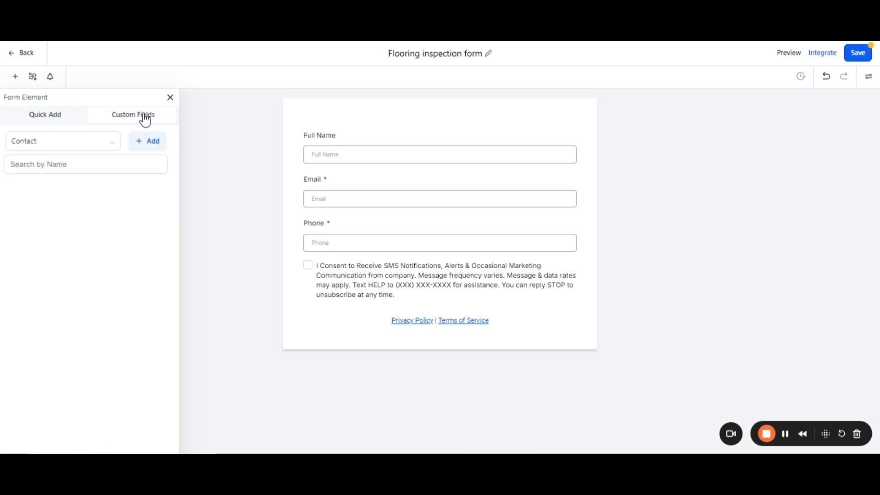
left_click(149, 143)
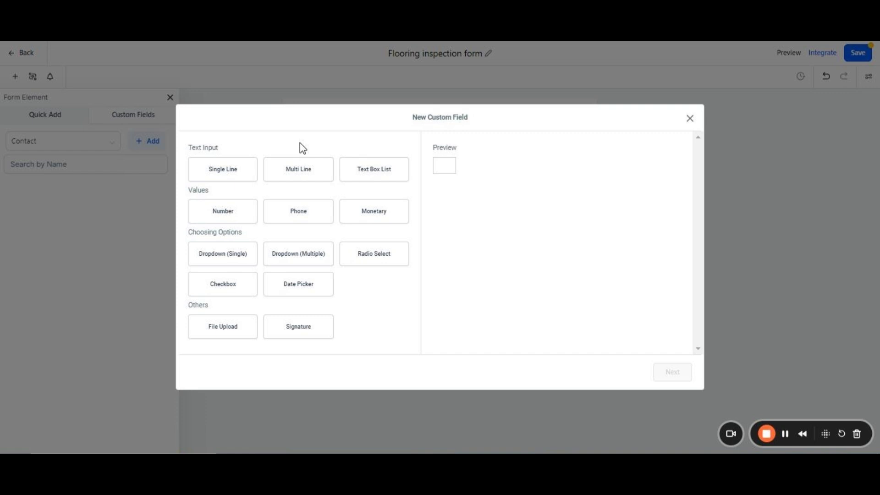
left_click(301, 172)
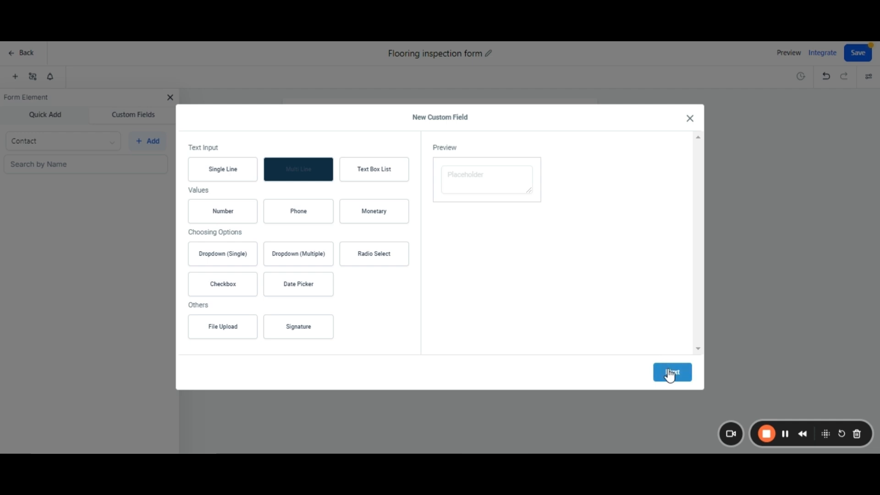
left_click(670, 373)
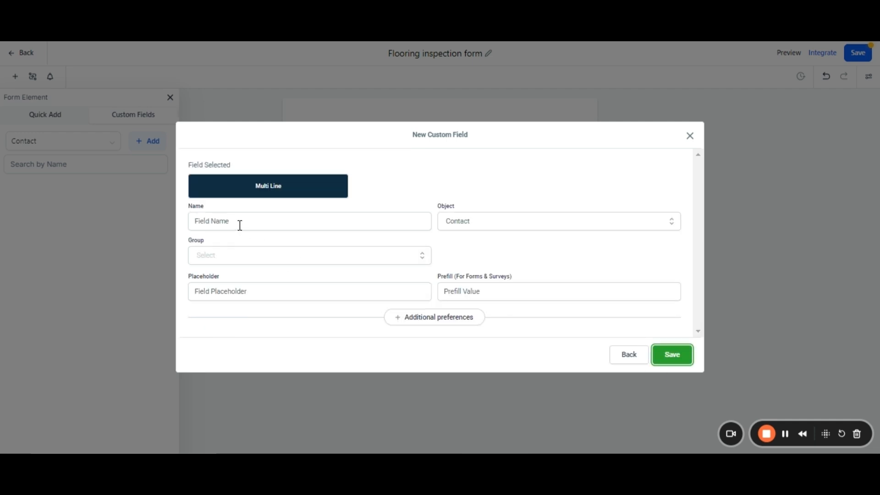
left_click(240, 225)
type("De")
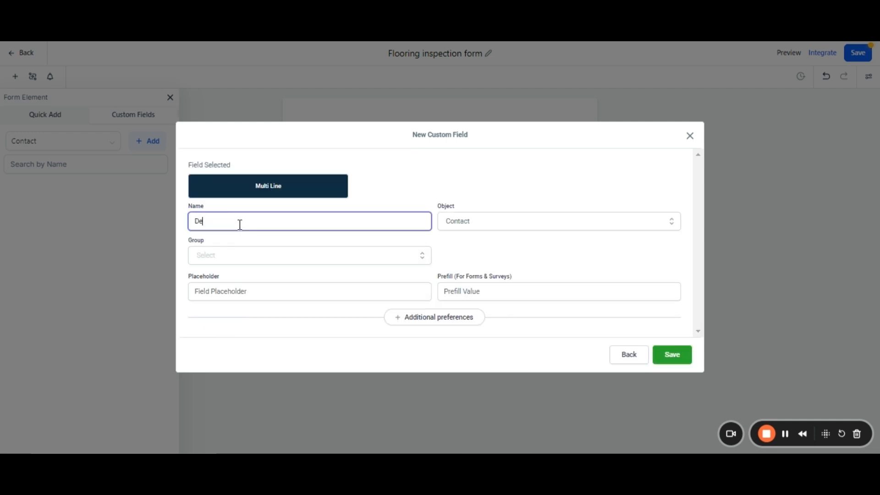
type("scribe the flooring service needed?")
left_click(228, 255)
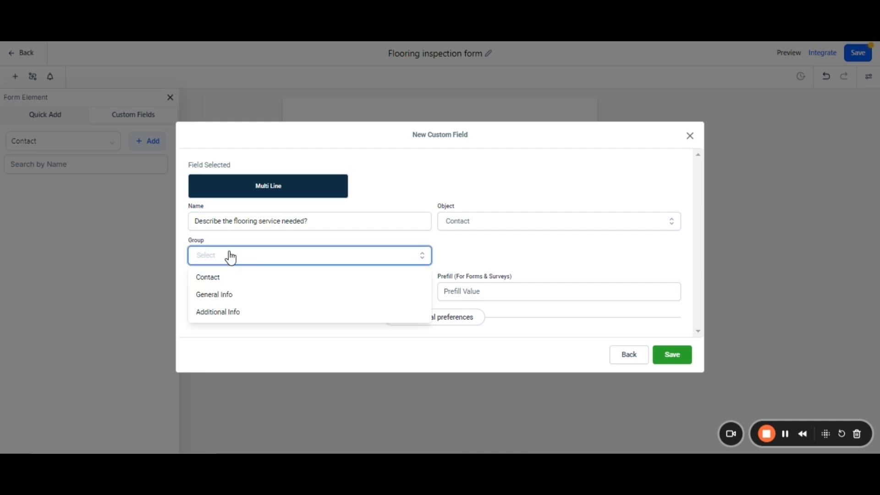
left_click(217, 281)
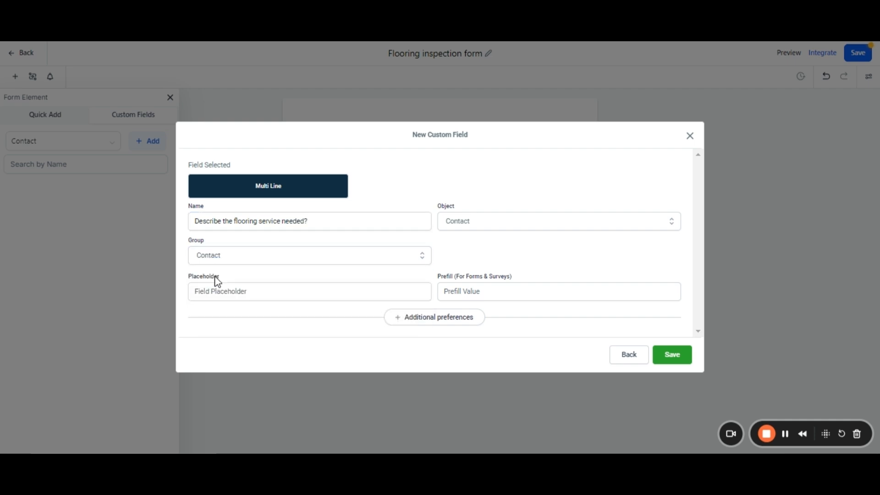
left_click(669, 354)
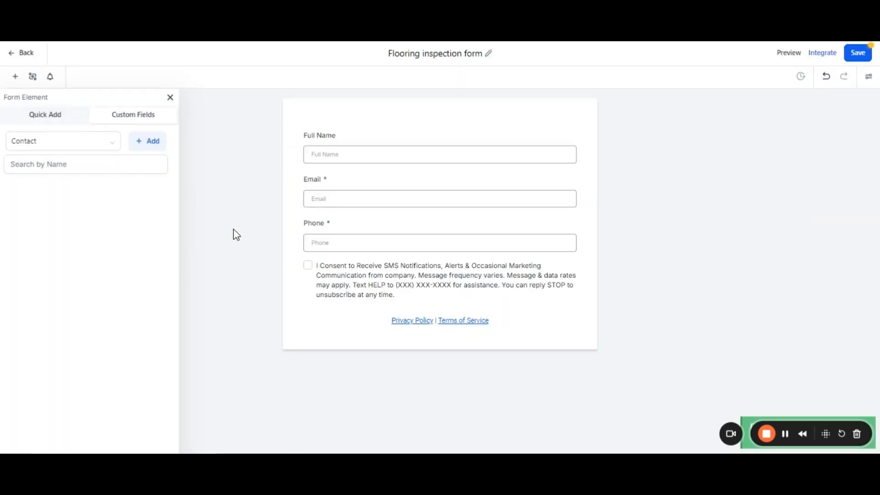
Place the 'Describe the flooring service needed?' field below Phone and a button below the consent text.
left_click(32, 189)
left_click_drag(31, 211, 350, 262)
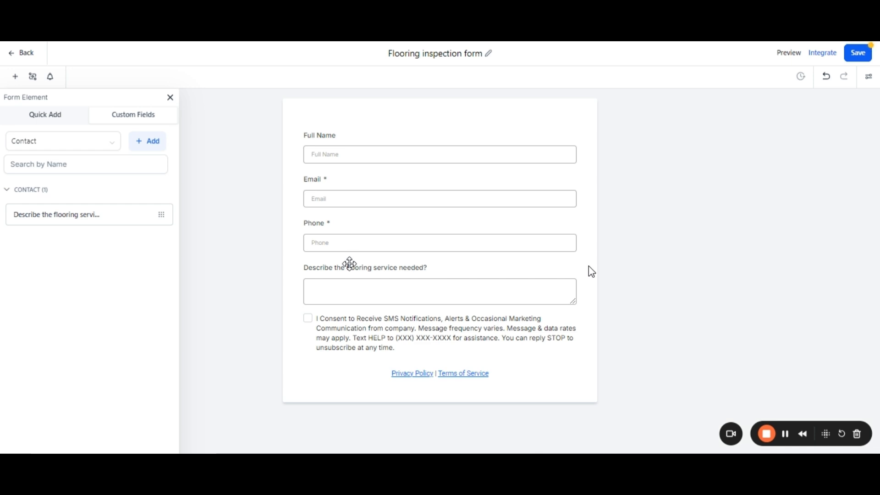
left_click(47, 116)
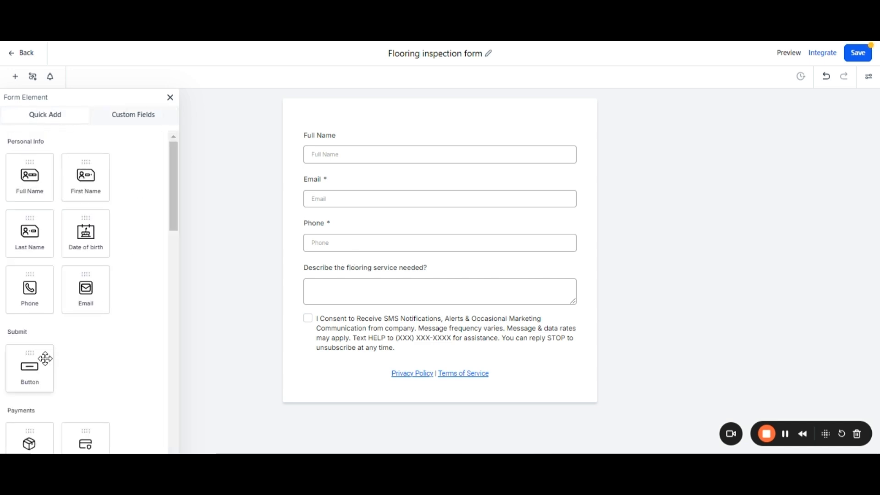
left_click_drag(42, 370, 101, 363)
left_click_drag(297, 363, 407, 385)
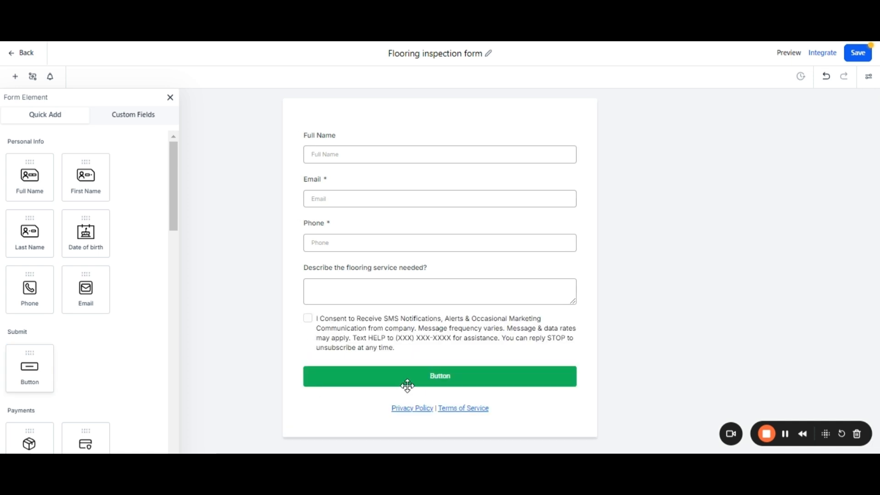
Relabel the button 'Submit', change its background from green to red, and save the form.
left_click(498, 376)
left_click(760, 191)
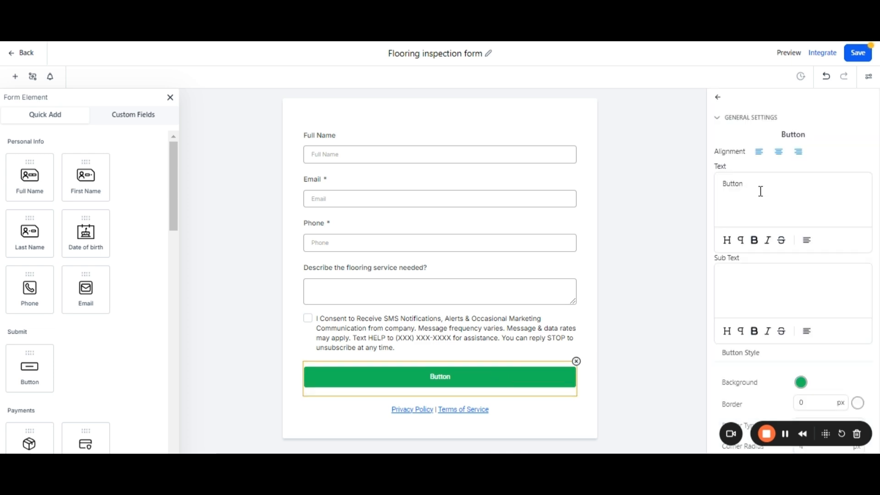
key("BackSpace")
key("BackSpace")
key("BackSpace")
key("BackSpace")
key("BackSpace")
key("BackSpace")
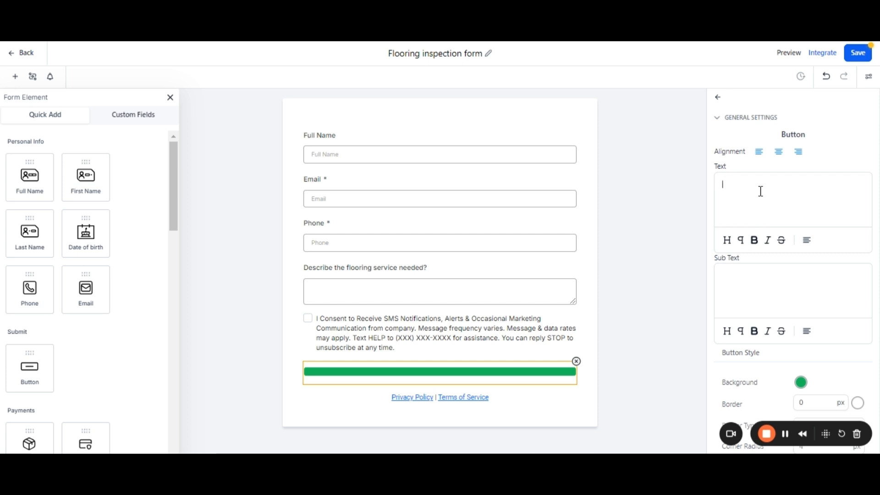
type("Submit")
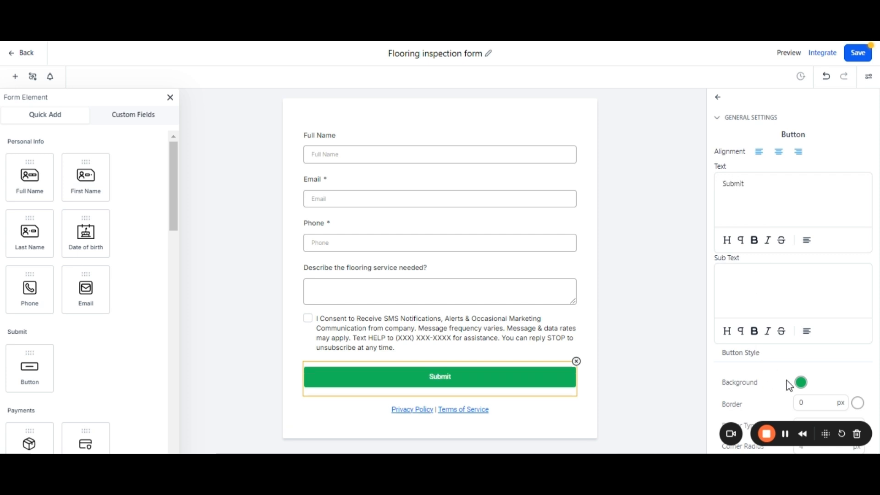
left_click(802, 382)
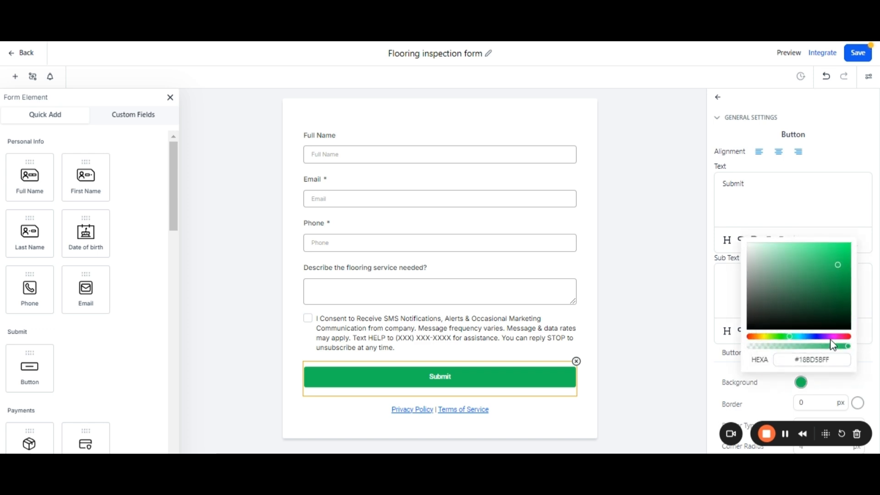
left_click(848, 336)
left_click(871, 366)
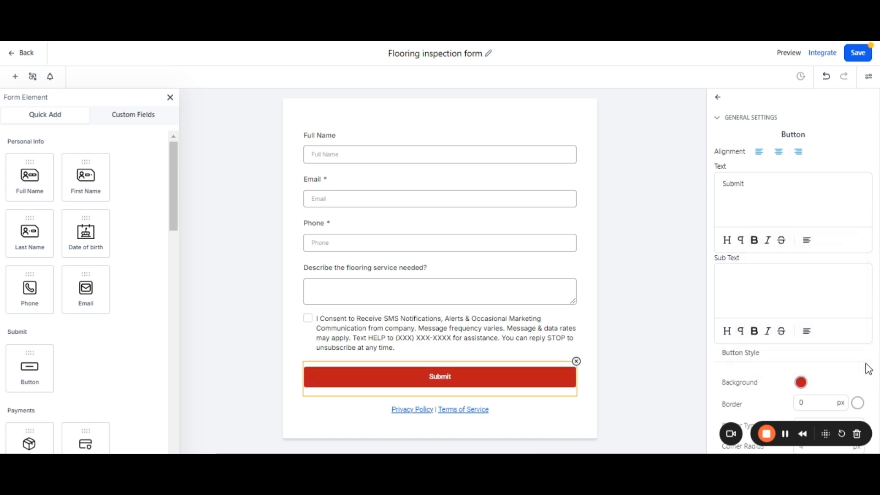
left_click(717, 101)
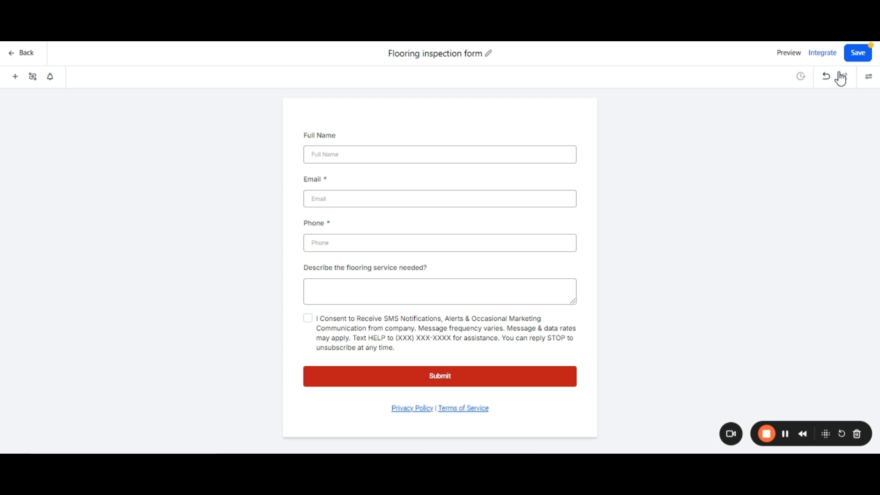
left_click(860, 54)
Open the Flooring inspection form's live link from the Integrate Form dialog in a new tab.
left_click(828, 53)
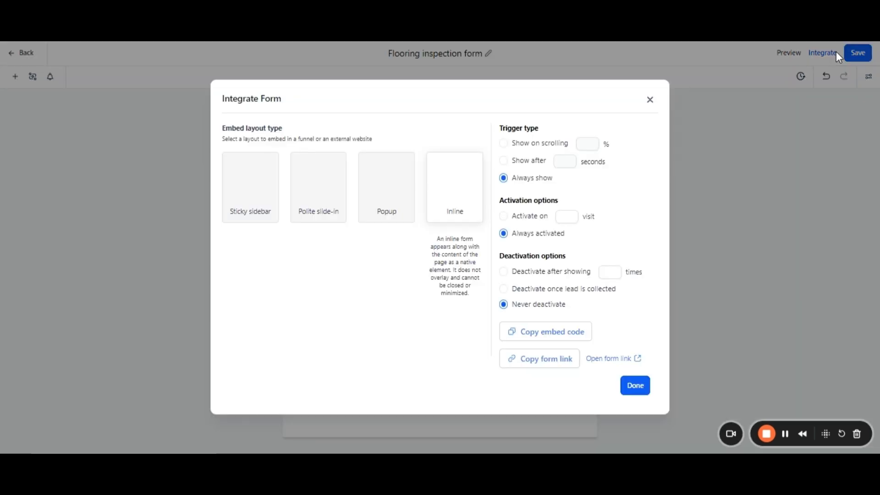
left_click(639, 360)
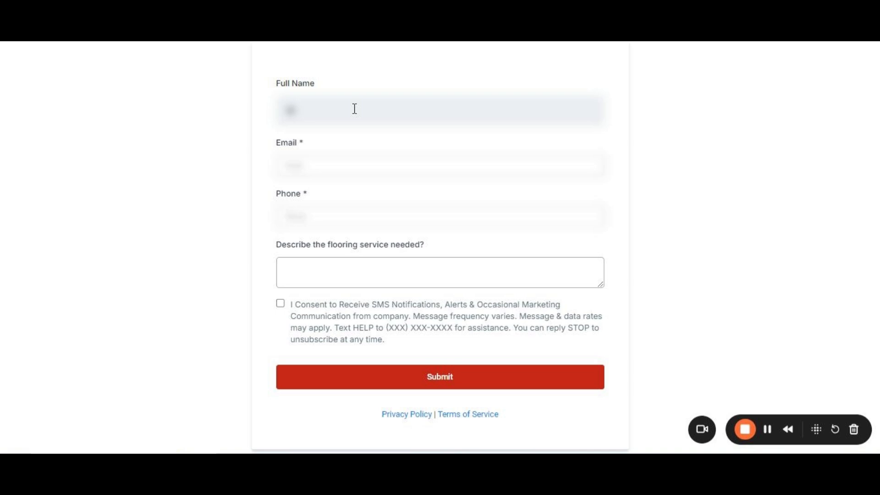
Enter a test full name, e-mail address and phone number in the live form.
left_click(354, 109)
type("testnamee")
left_click(422, 175)
type("test@gma")
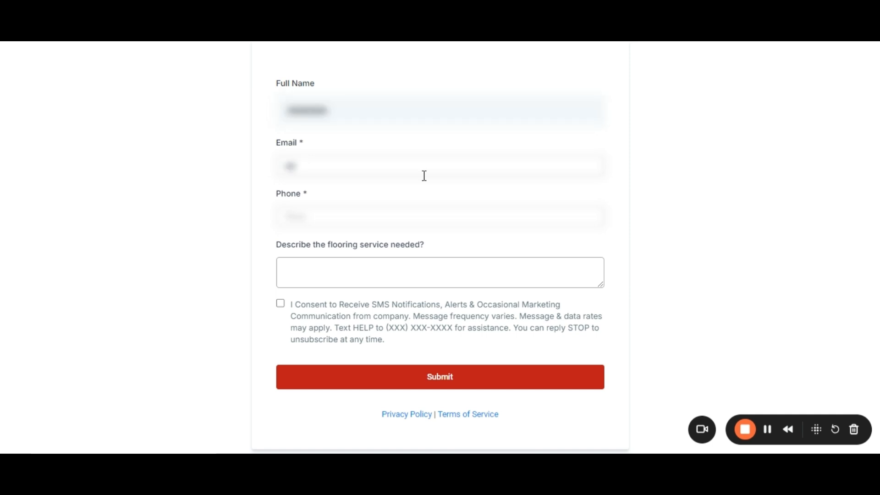
type("@gmail.com")
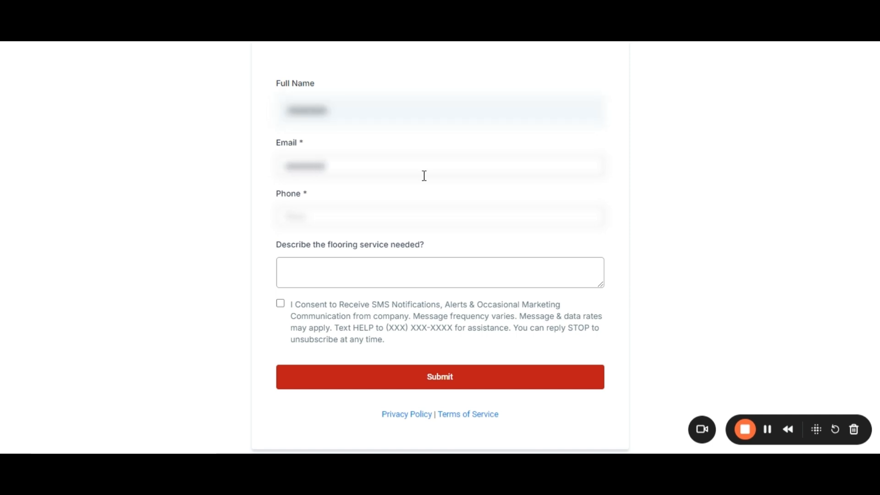
left_click(444, 215)
type("123456789")
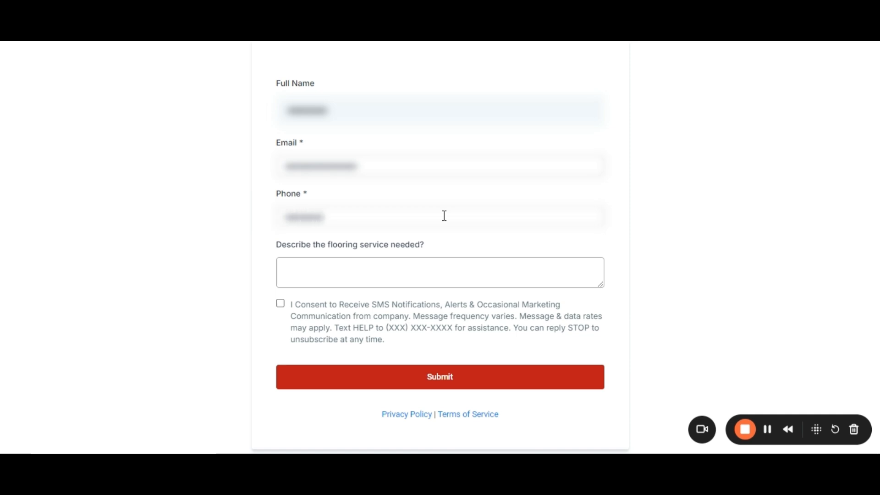
Describe the need as 'Floor replacement service', accept the SMS consent, and submit the form.
left_click(434, 264)
type("Floor replacement service")
left_click(280, 303)
left_click(470, 387)
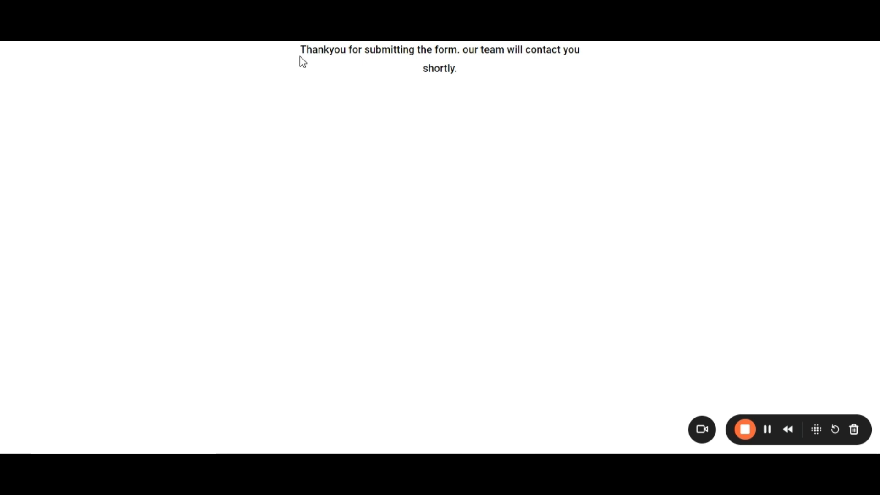